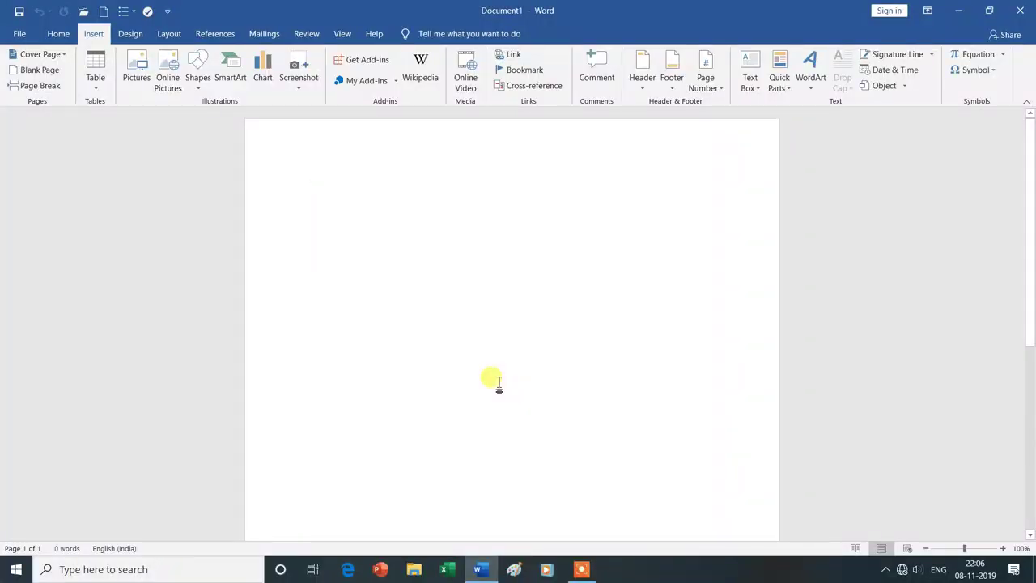
# - Insert the Whisp design from the built-in Cover Page gallery
pyautogui.click(344, 34)
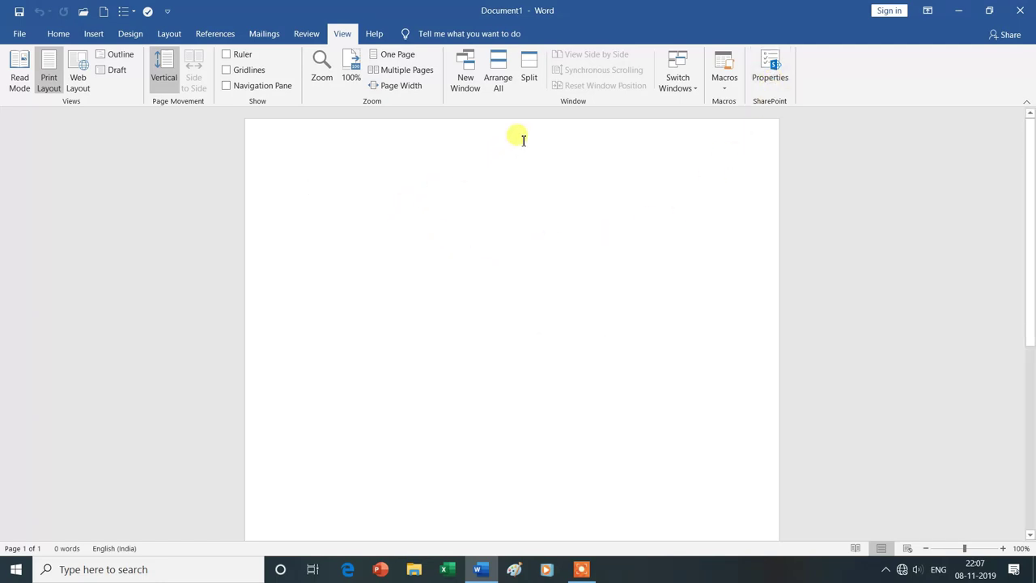
pyautogui.click(96, 36)
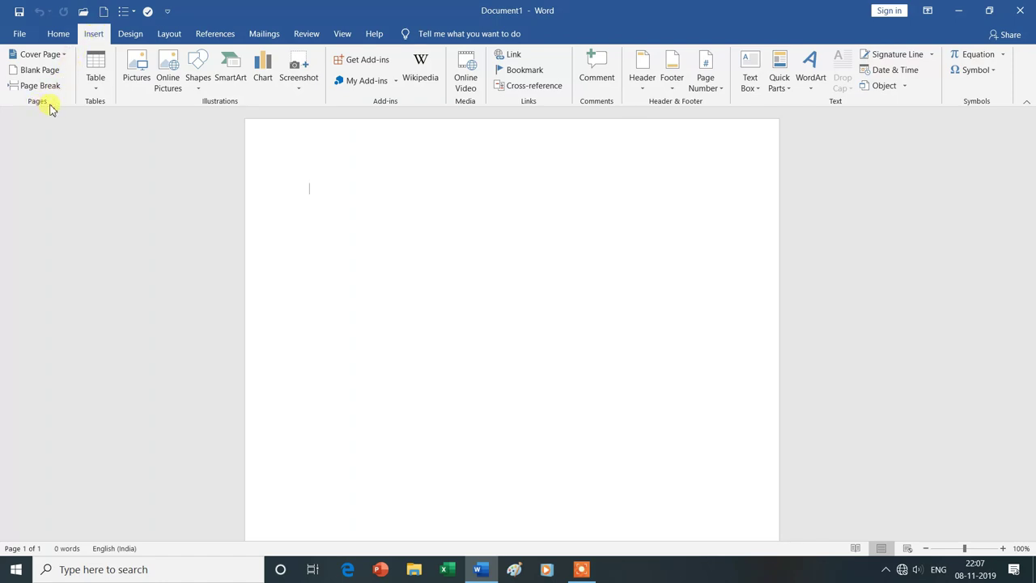
pyautogui.click(55, 55)
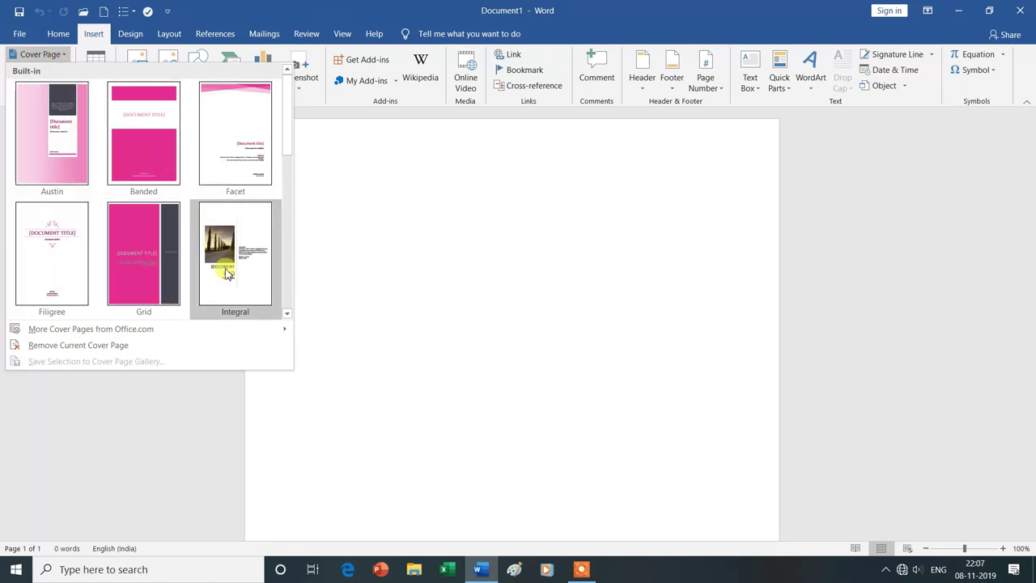
pyautogui.scroll(-5, 239, 279)
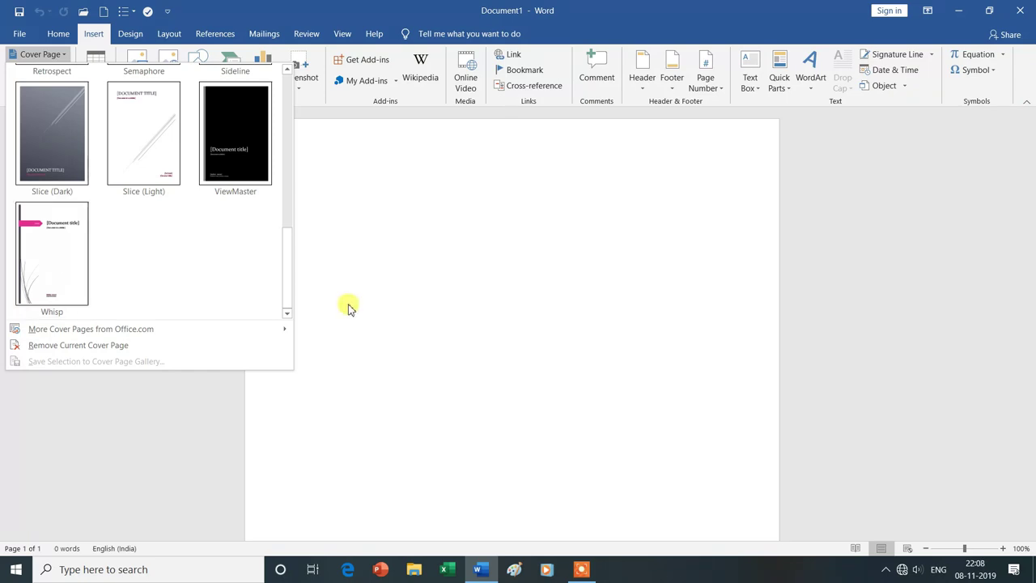
pyautogui.click(73, 269)
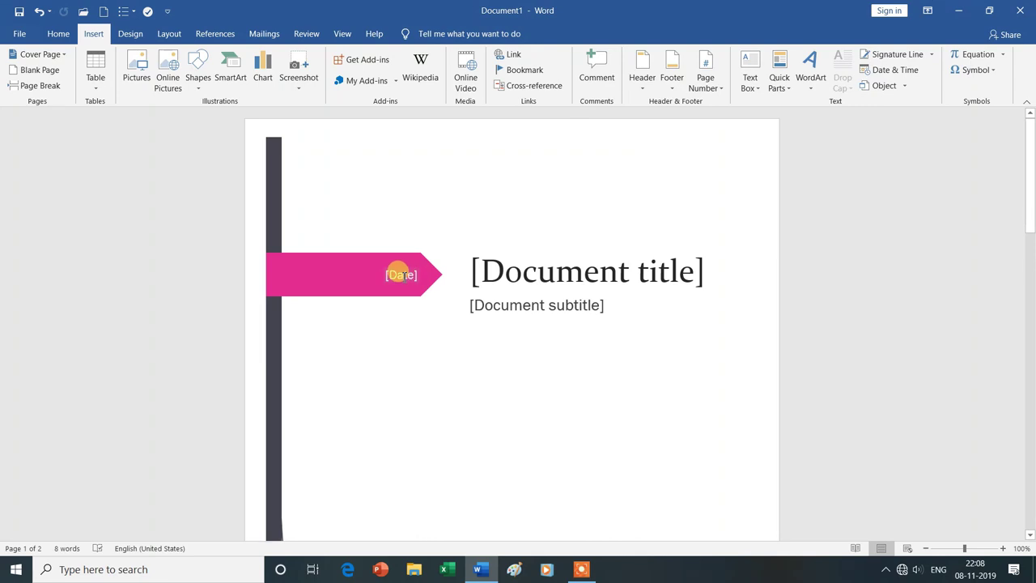
# - Set the cover page's [Date] field to today, 11/8/2019, using the calendar
pyautogui.click(401, 273)
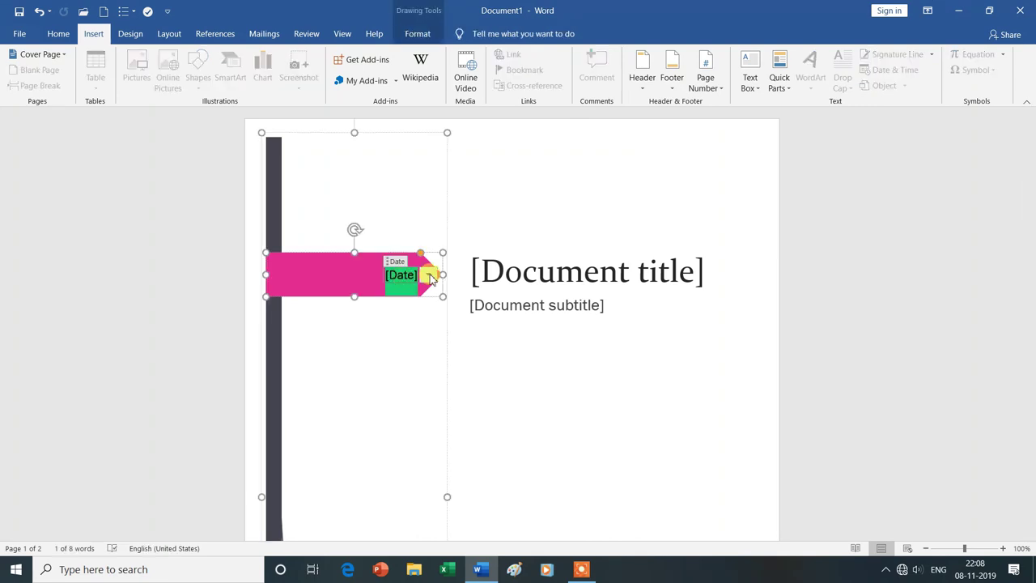
pyautogui.click(429, 276)
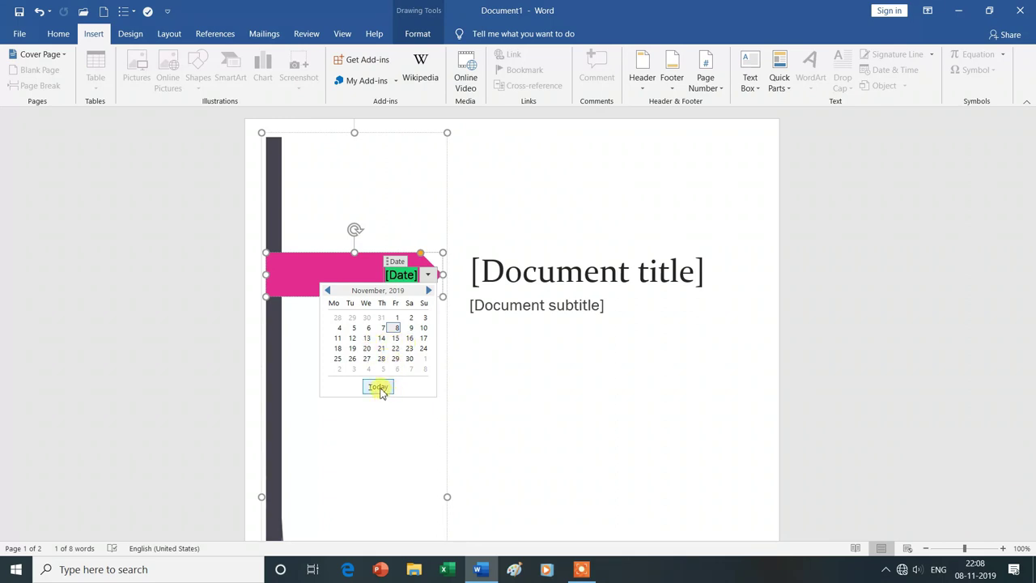
pyautogui.click(379, 387)
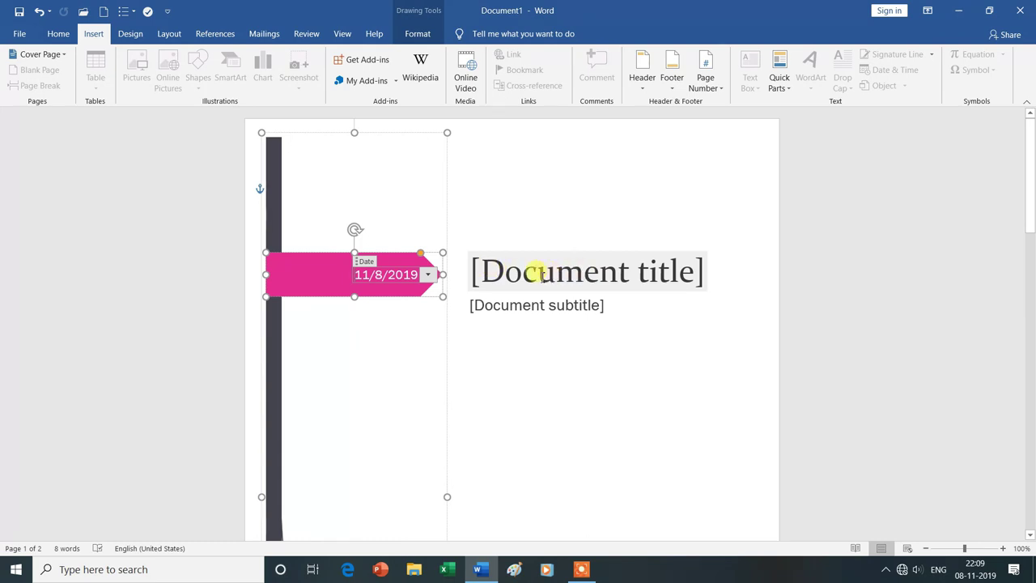
# - Enter YSGYAN TECH as the cover title and the author's name as the subtitle
pyautogui.click(495, 270)
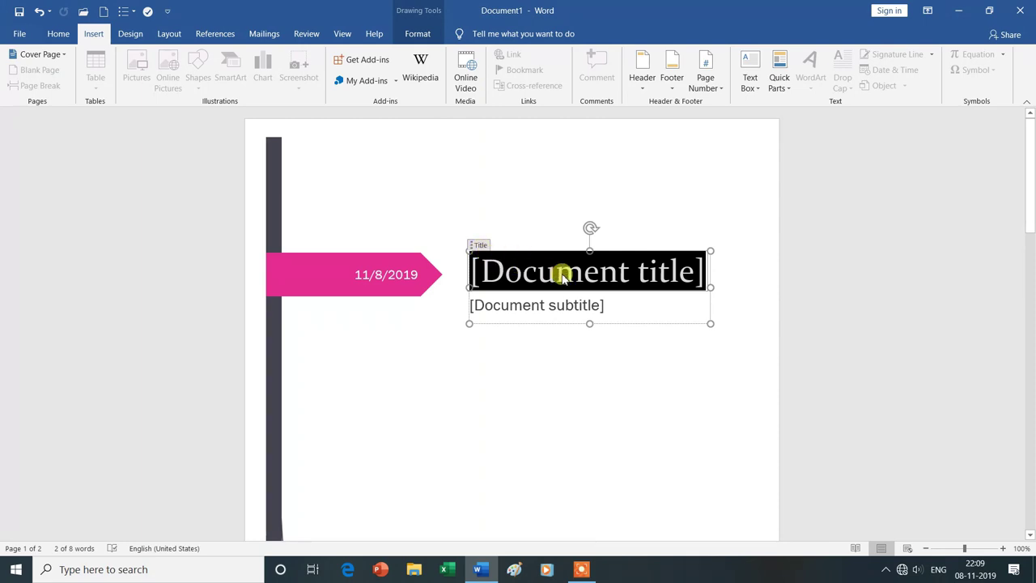
pyautogui.write('YS')
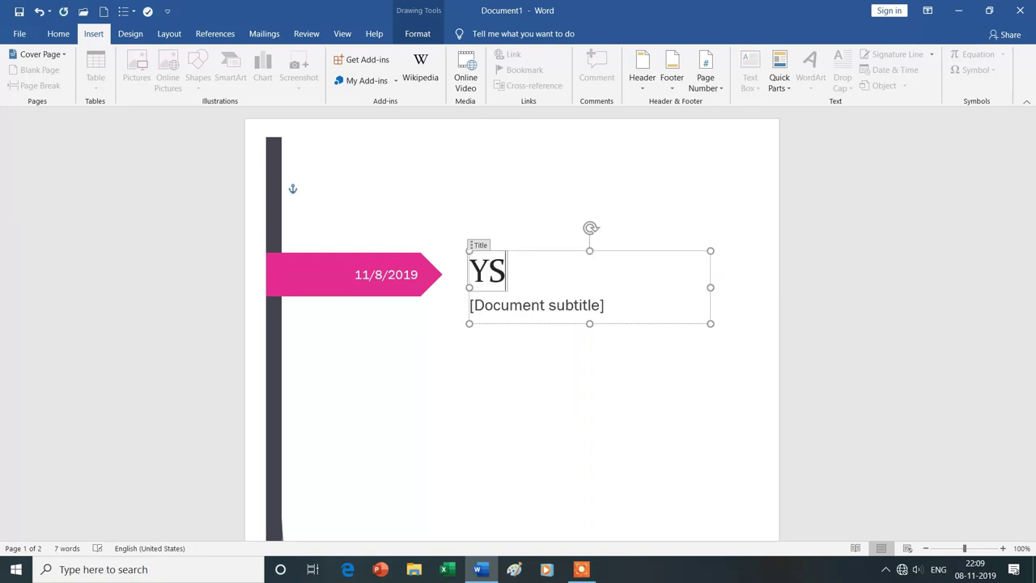
pyautogui.write('GYAN')
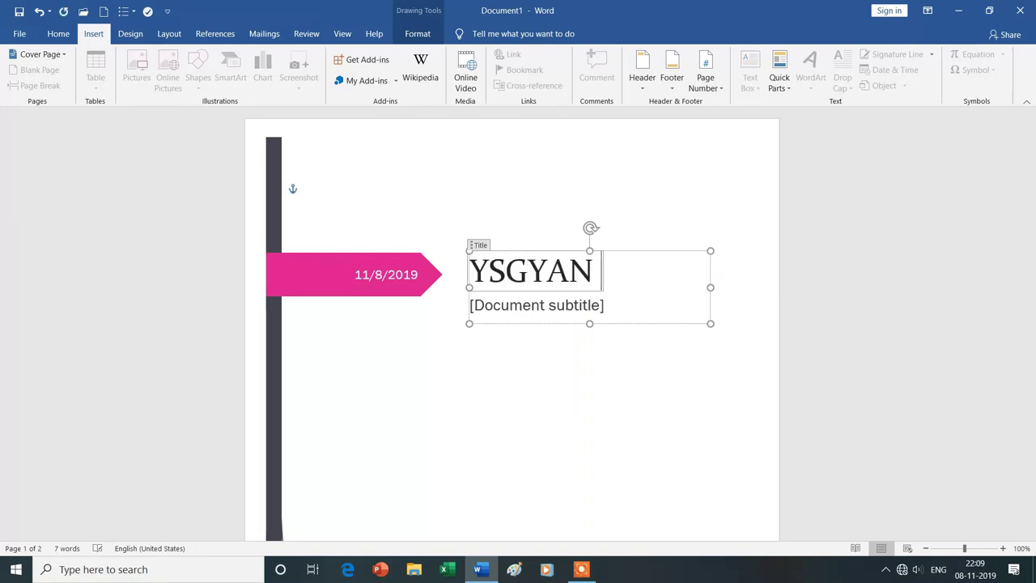
pyautogui.write(' TECH')
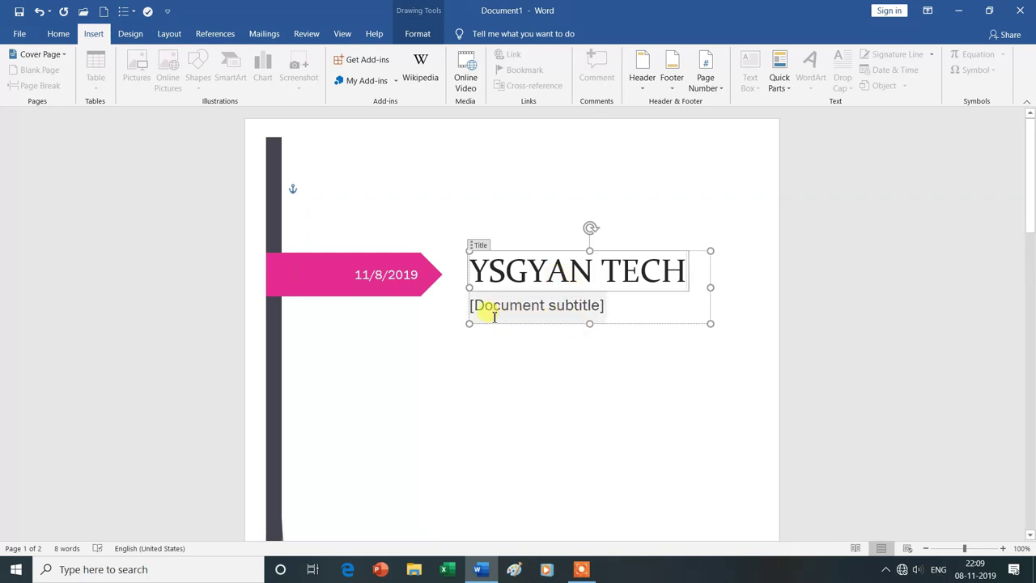
pyautogui.click(568, 309)
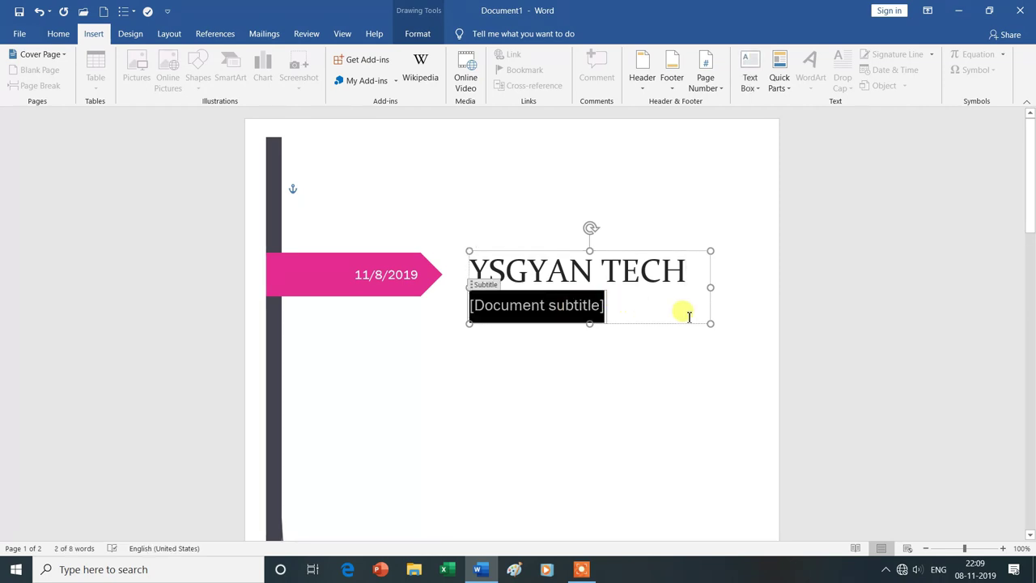
pyautogui.write('YASHPAL SINGH')
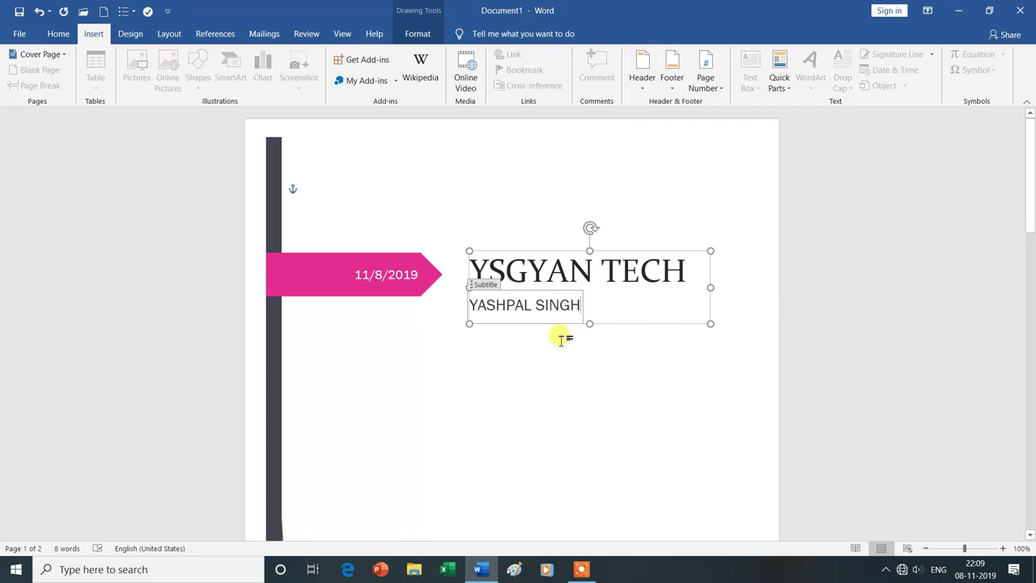
pyautogui.scroll(-4, 551, 368)
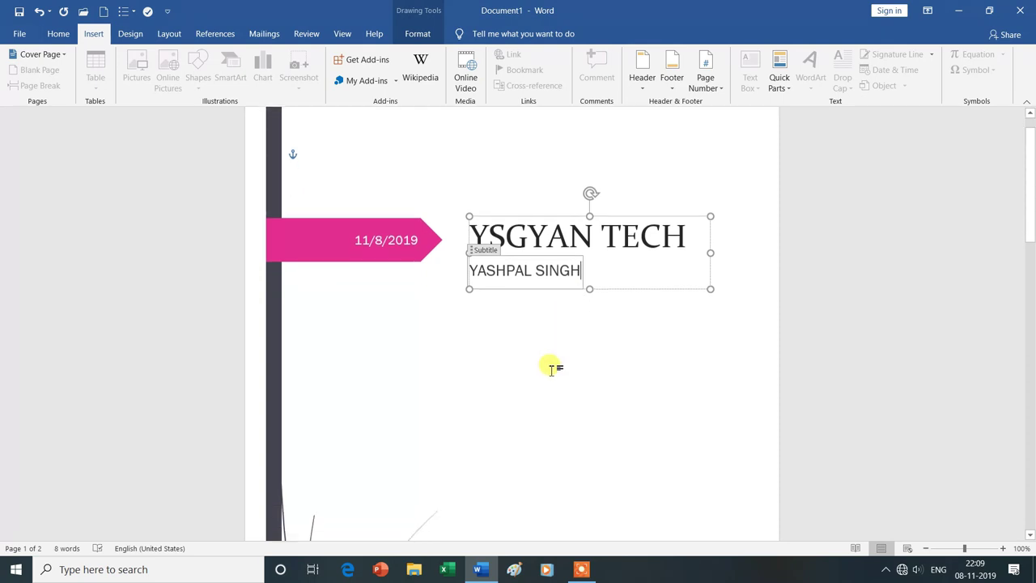
# - Delete the [COMPANY NAME] placeholder text at the bottom of the cover page
pyautogui.scroll(-4, 550, 368)
pyautogui.scroll(-3, 550, 368)
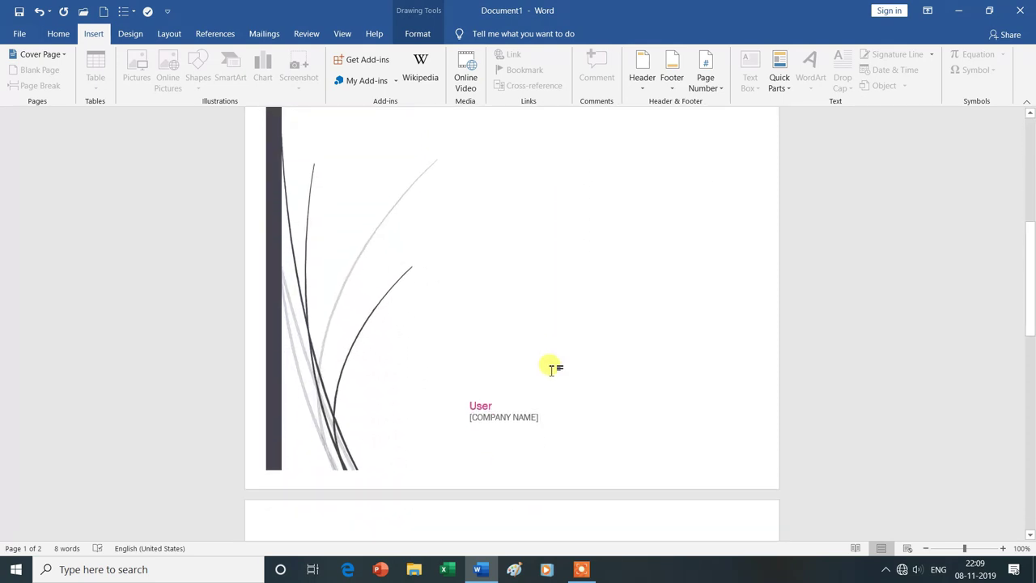
pyautogui.click(521, 416)
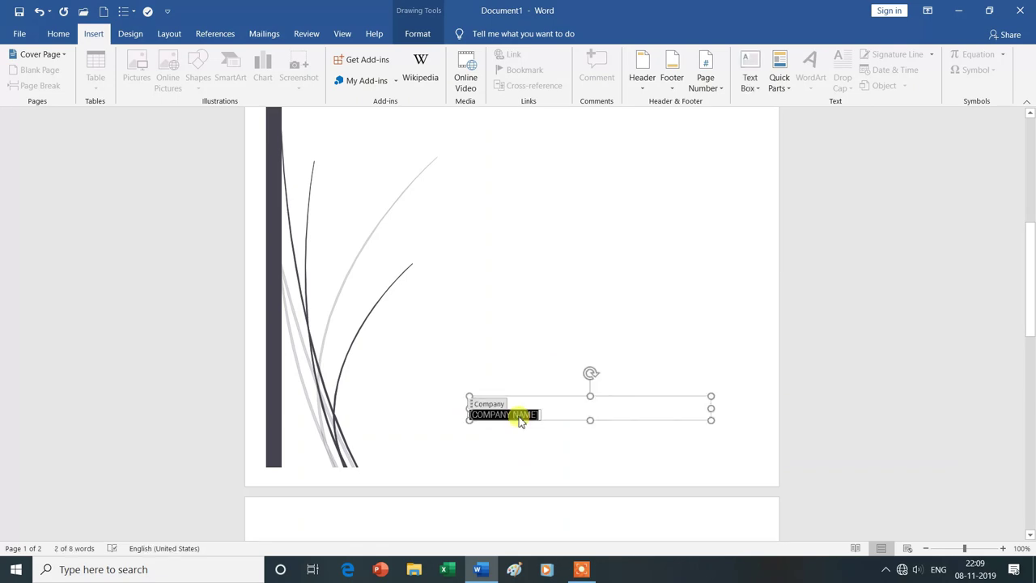
pyautogui.press('Delete')
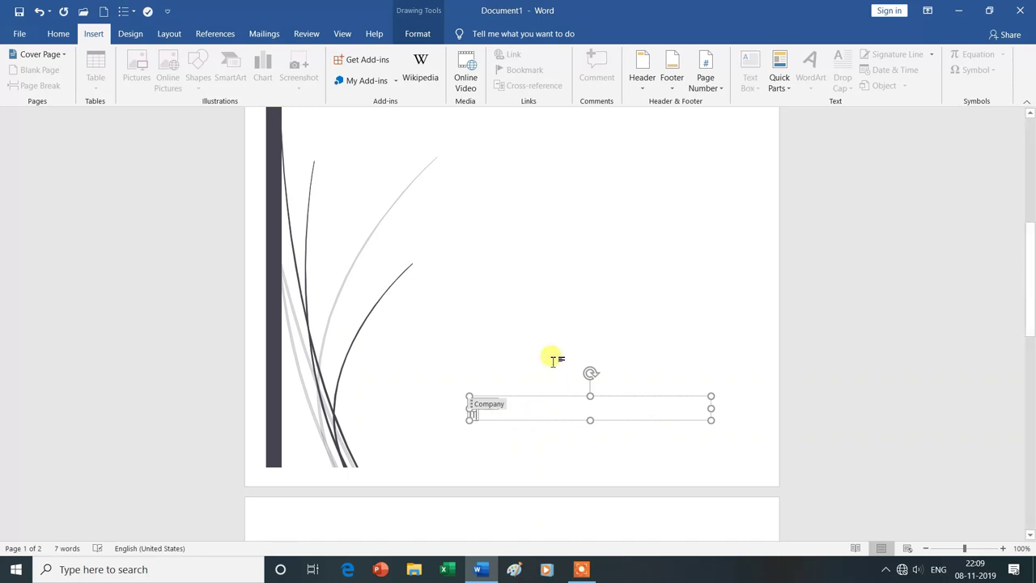
pyautogui.scroll(3, 553, 344)
pyautogui.scroll(3, 553, 344)
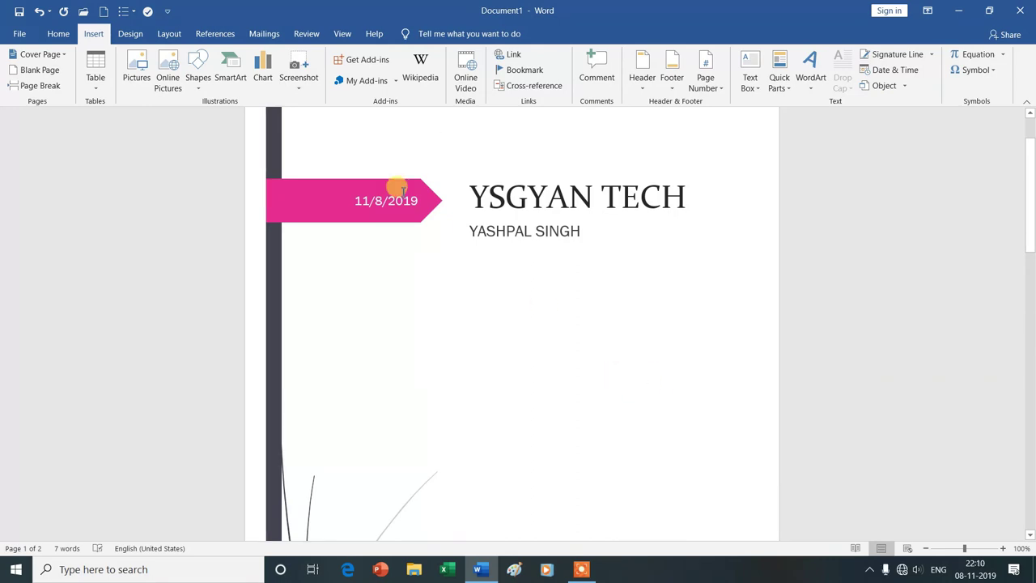
pyautogui.click(341, 36)
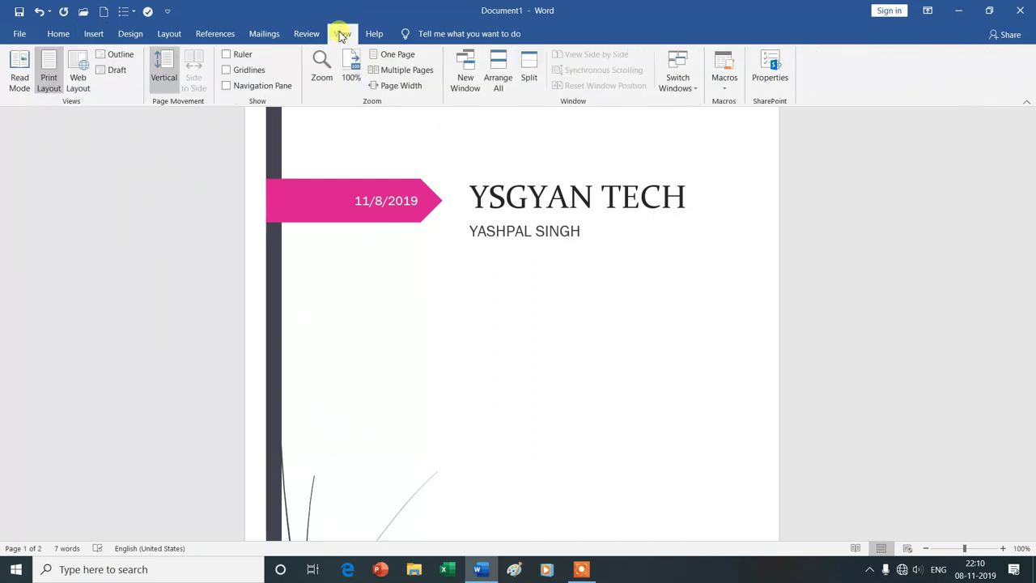
# - Open the File Info page with the document properties, then go to Save
pyautogui.click(771, 67)
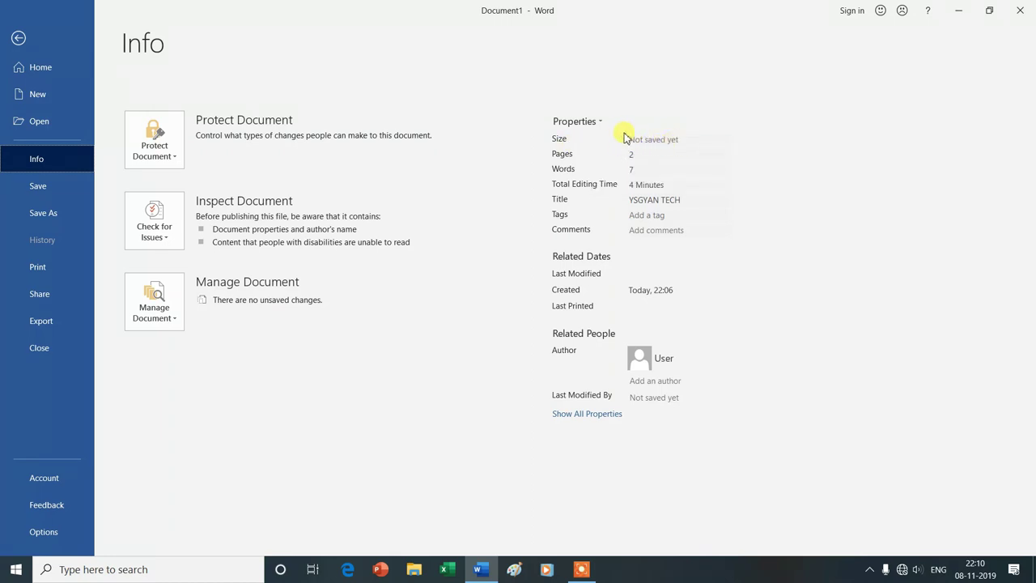
pyautogui.click(40, 188)
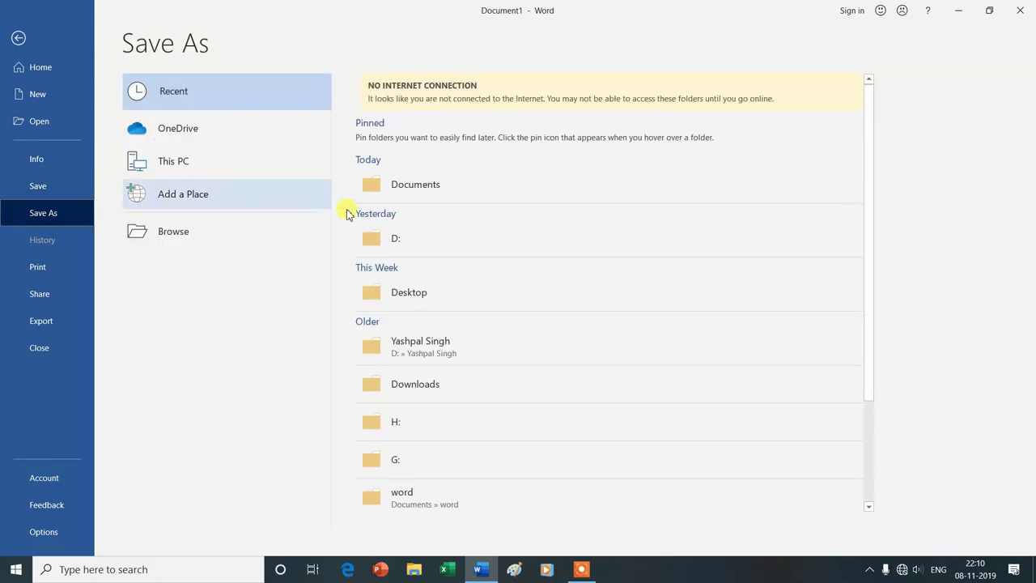
# - Choose the Documents folder, name the file NM and save it
pyautogui.click(445, 186)
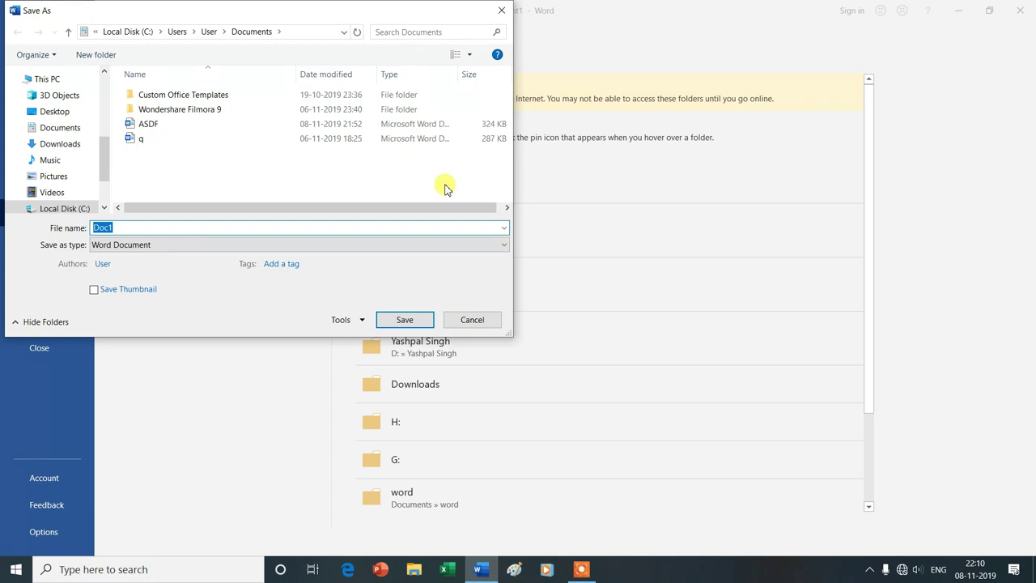
pyautogui.write('NM')
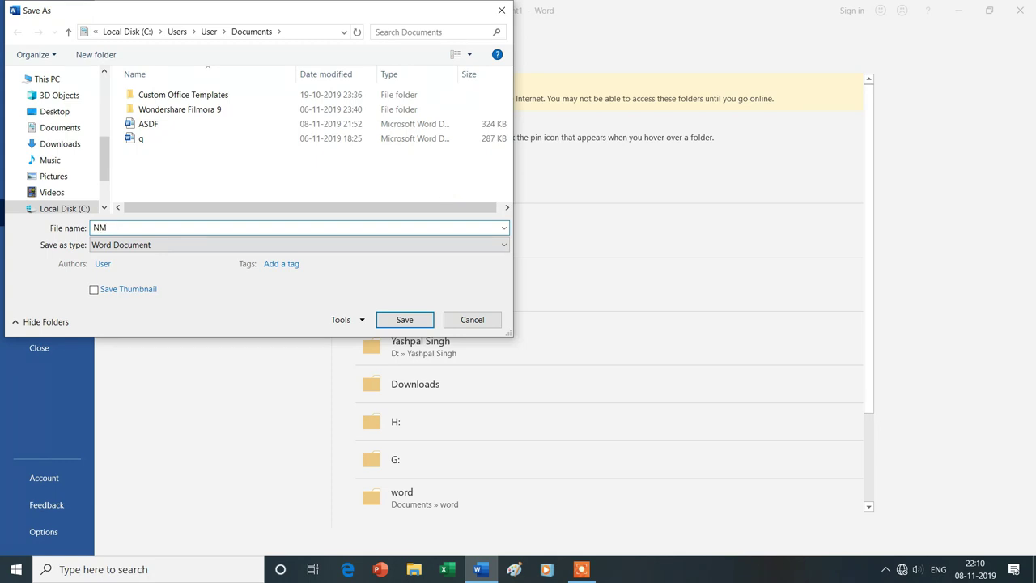
pyautogui.click(415, 322)
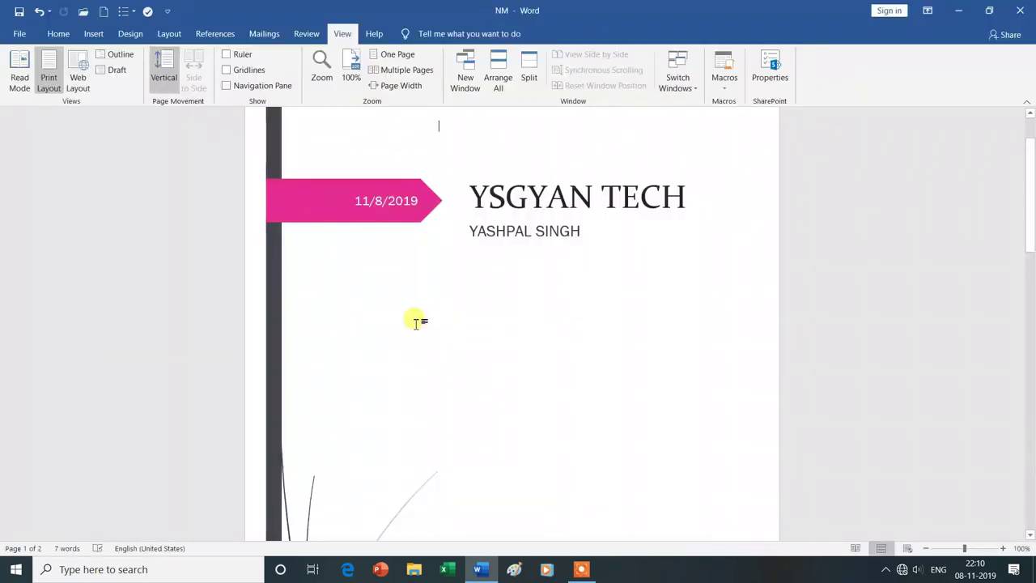
# - Open the File Info page for the saved NM document
pyautogui.click(771, 64)
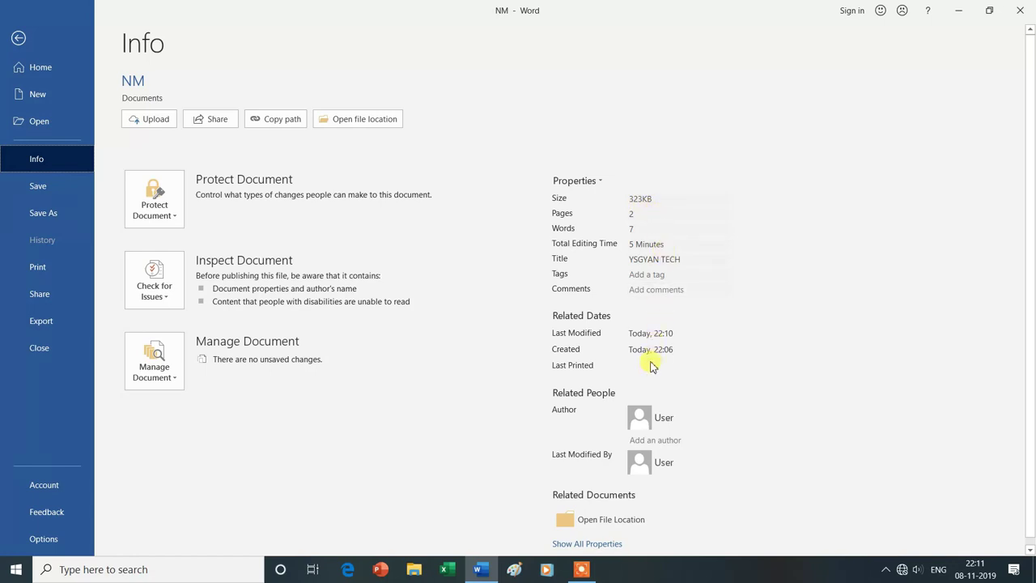
# - Enter YST in the Add an author field alongside the existing author
pyautogui.moveTo(652, 366)
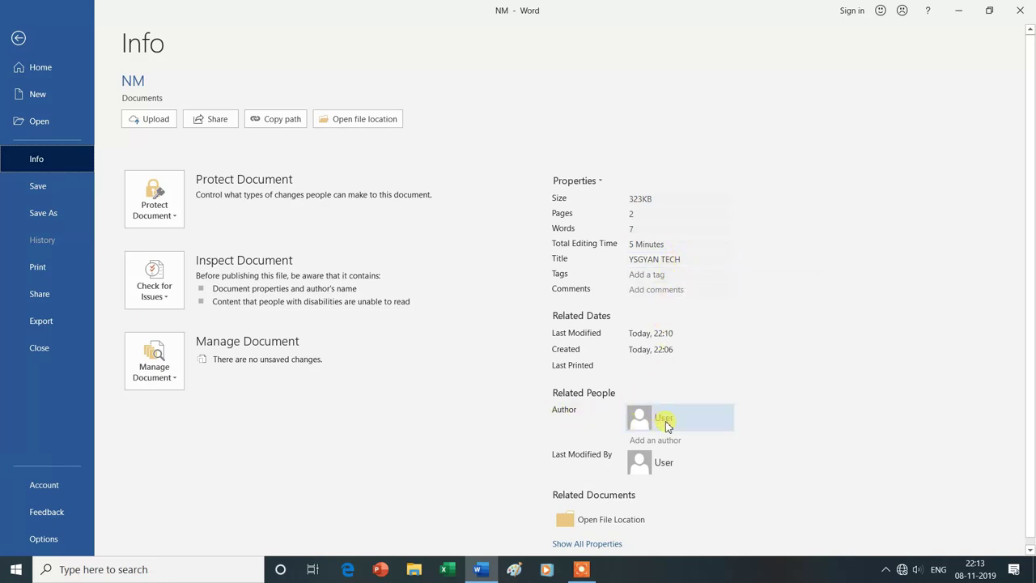
pyautogui.click(667, 440)
pyautogui.click(684, 440)
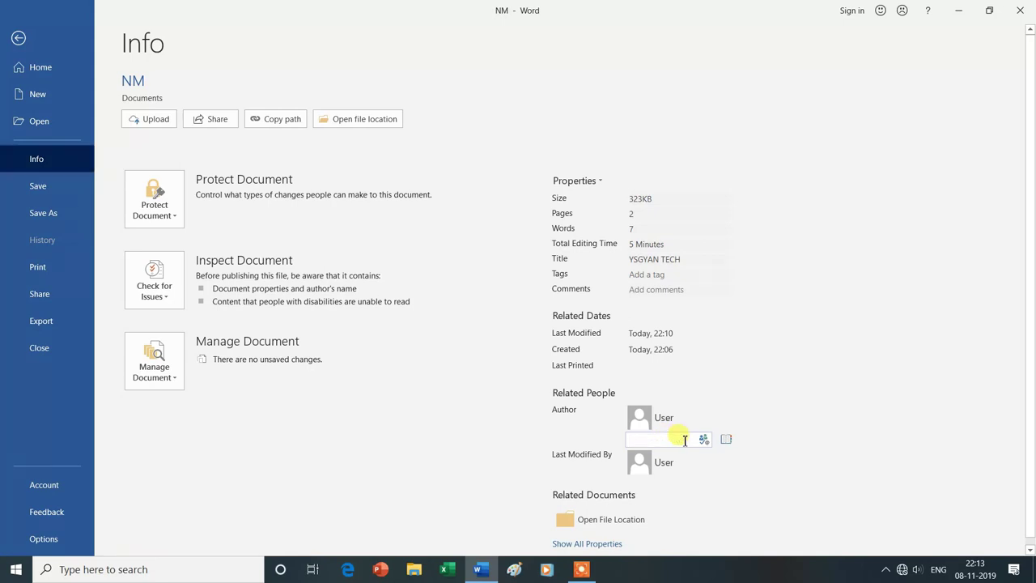
pyautogui.write('YST')
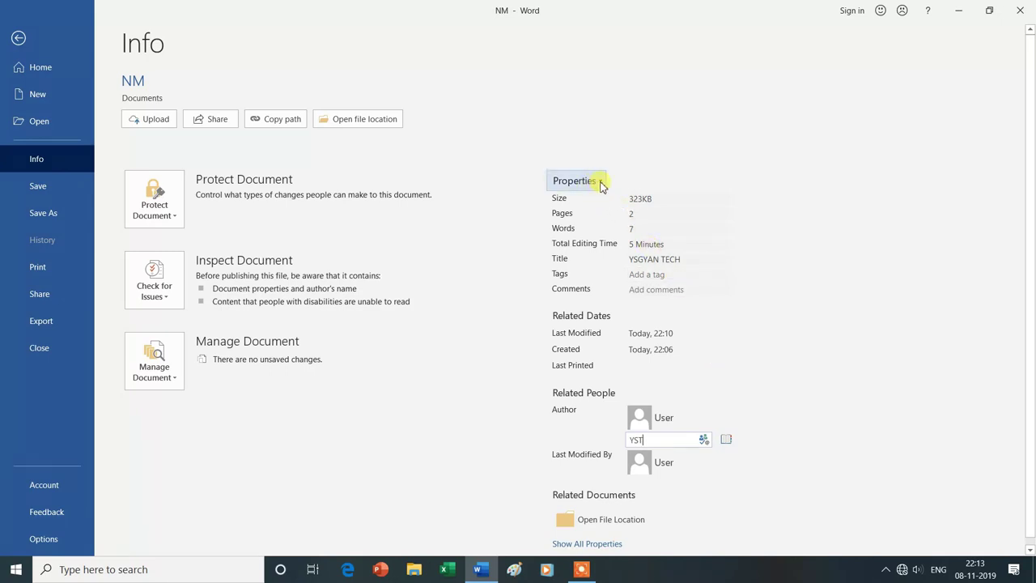
pyautogui.click(599, 184)
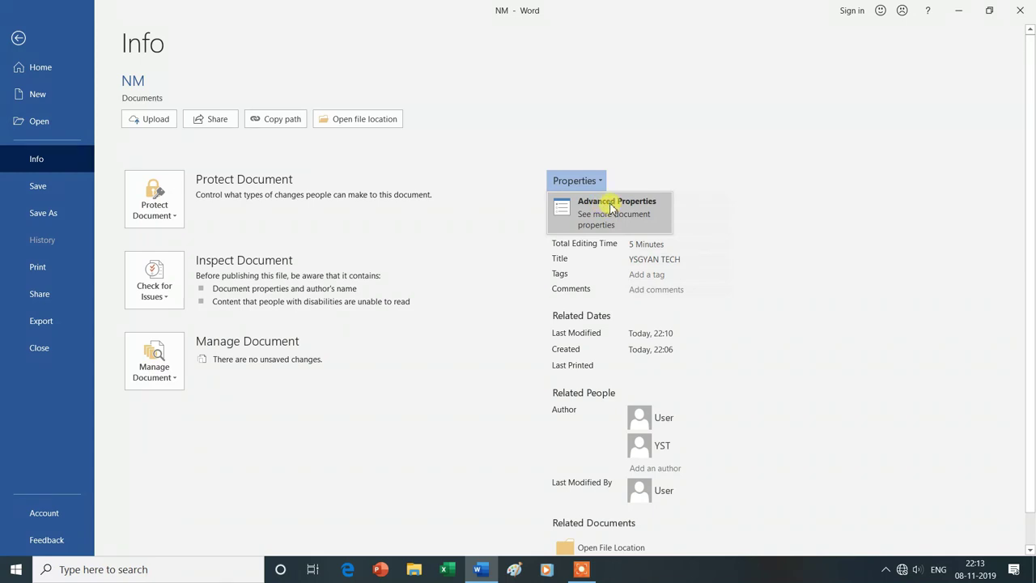
# - Open Advanced Properties and enter COMPUTER as the Subject on the Summary tab
pyautogui.click(612, 208)
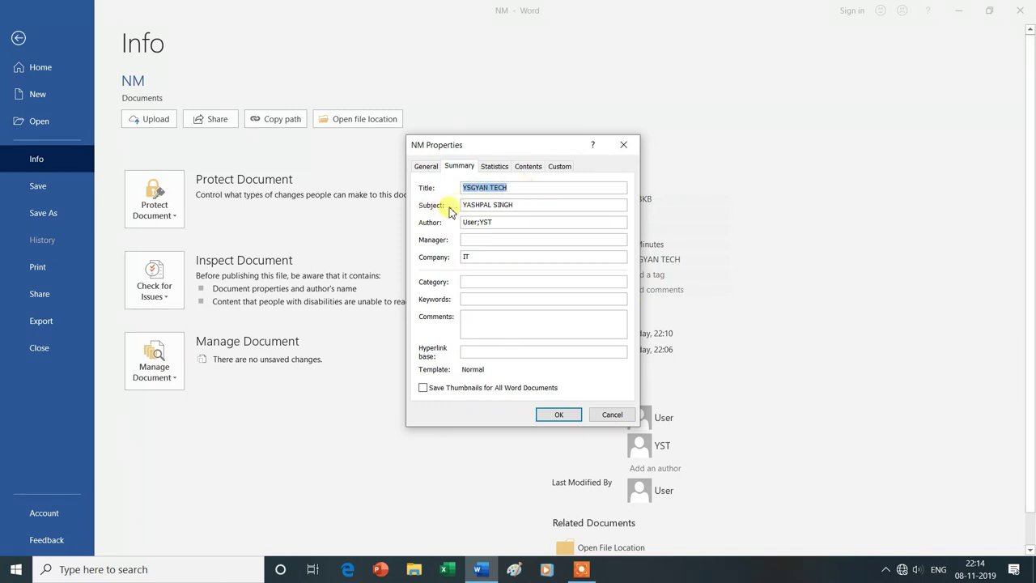
pyautogui.click(522, 204)
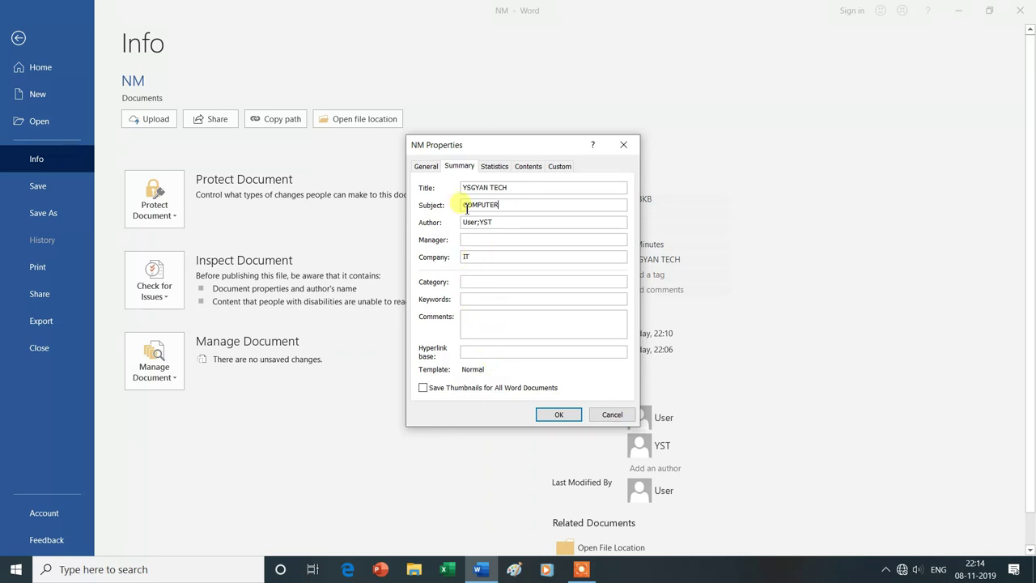
# - Review the General, Statistics and Contents tabs of the NM Properties dialog
pyautogui.click(427, 167)
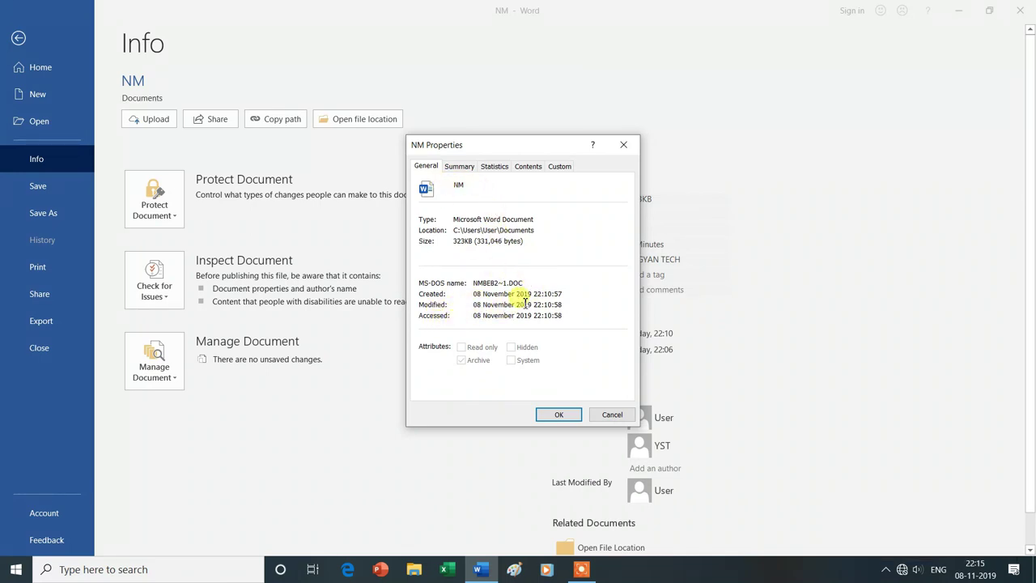
pyautogui.click(495, 168)
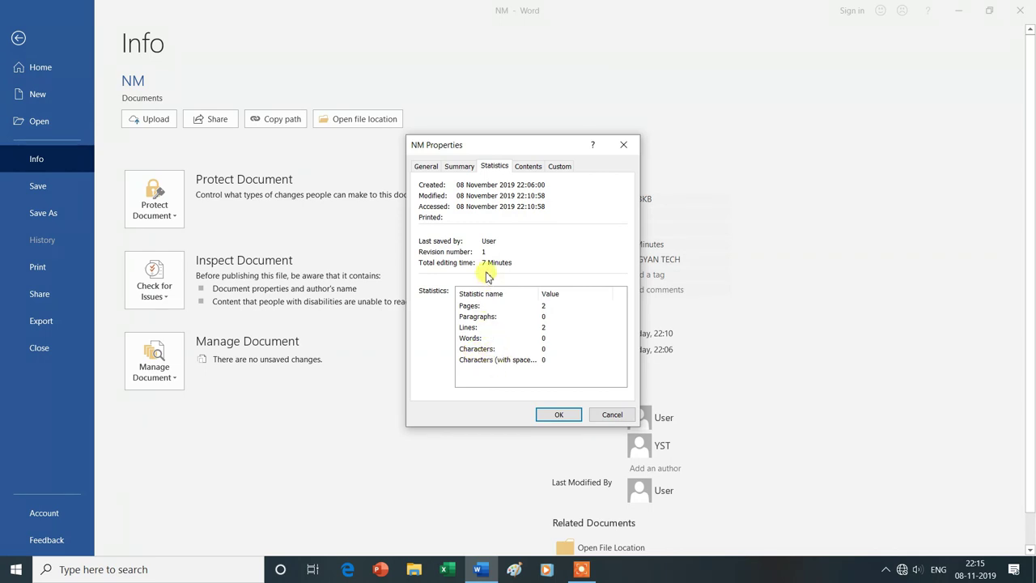
pyautogui.click(529, 167)
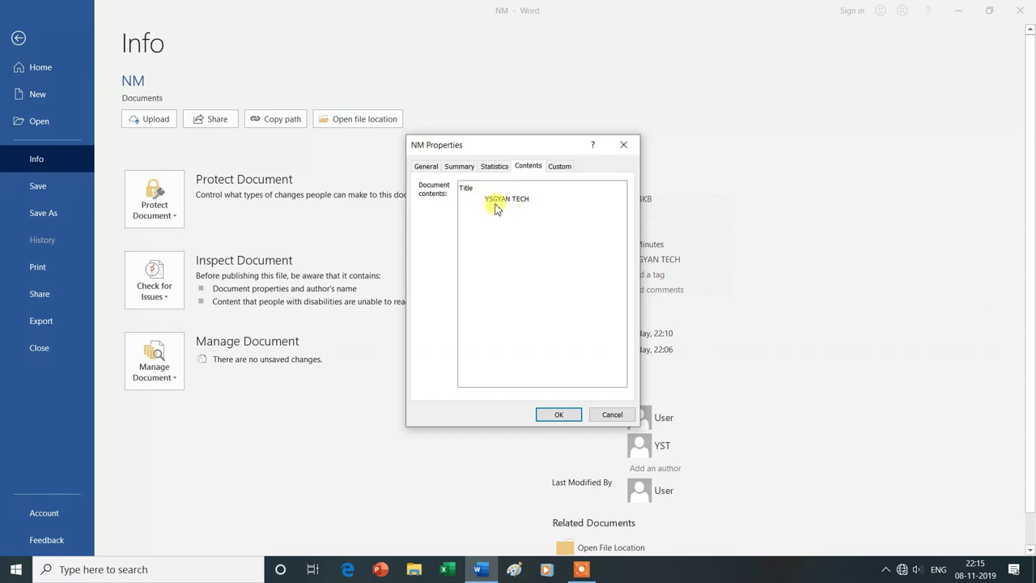
# - Review the Custom properties page, leave the property type as Text, and confirm the properties with OK
pyautogui.click(562, 167)
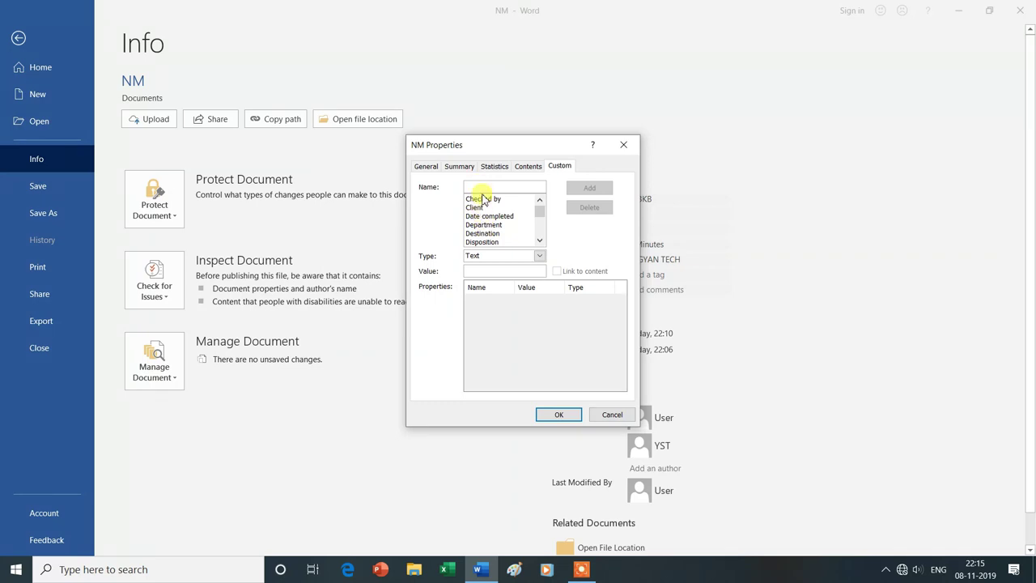
pyautogui.click(538, 256)
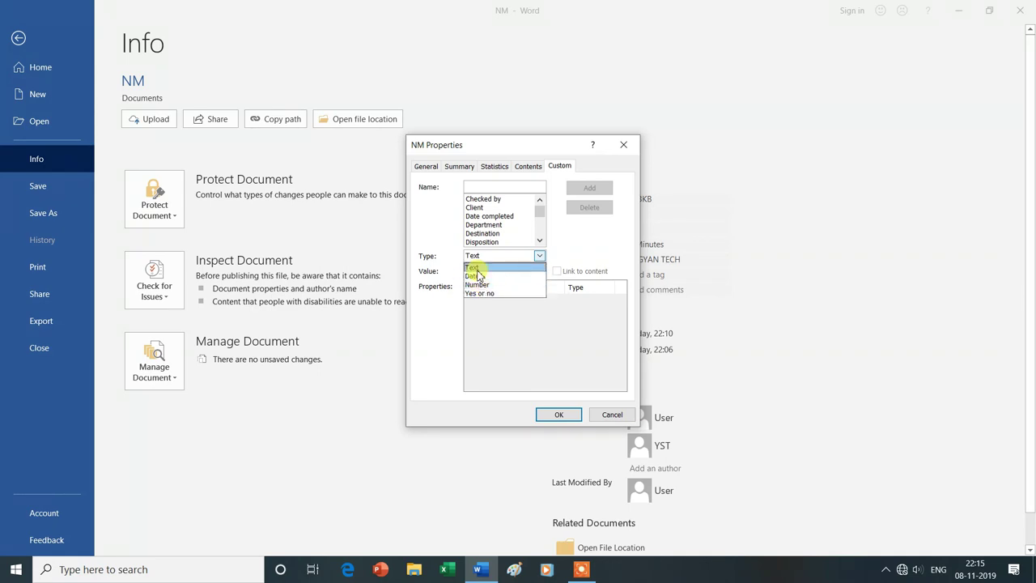
pyautogui.click(481, 269)
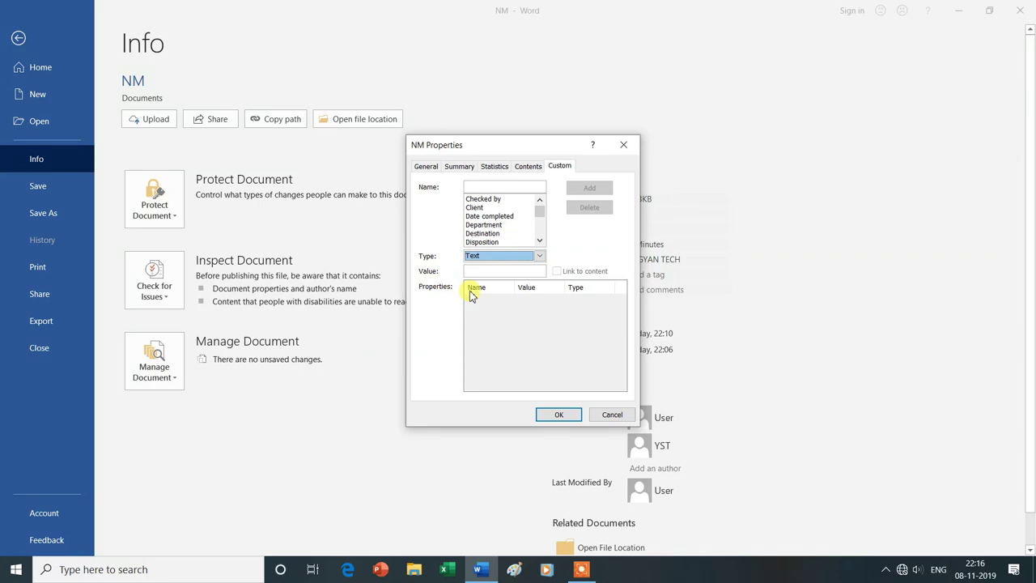
pyautogui.click(568, 415)
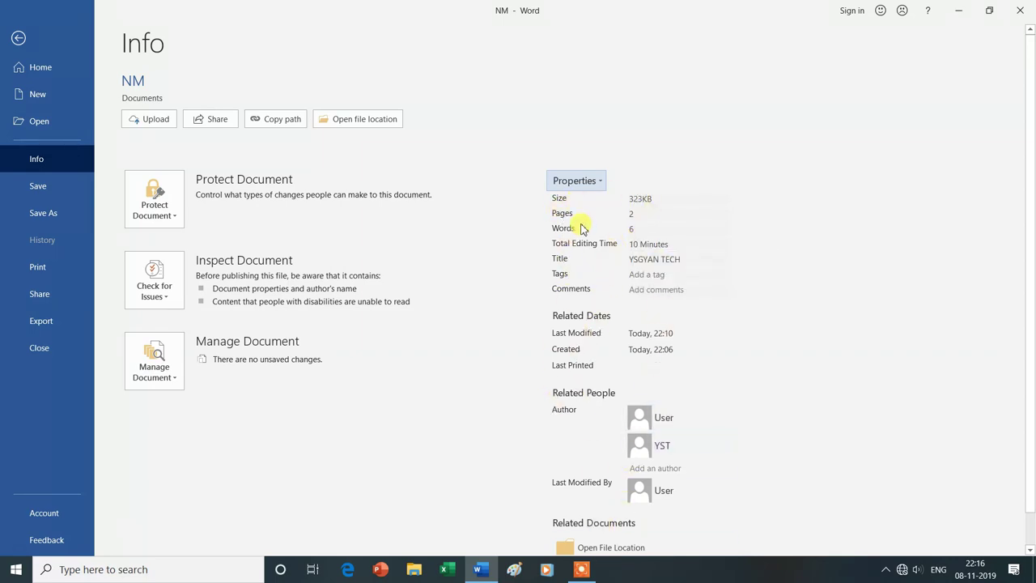
# - Return to the document and scroll the cover page to verify COMPUTER, YST and IT appear
pyautogui.click(18, 38)
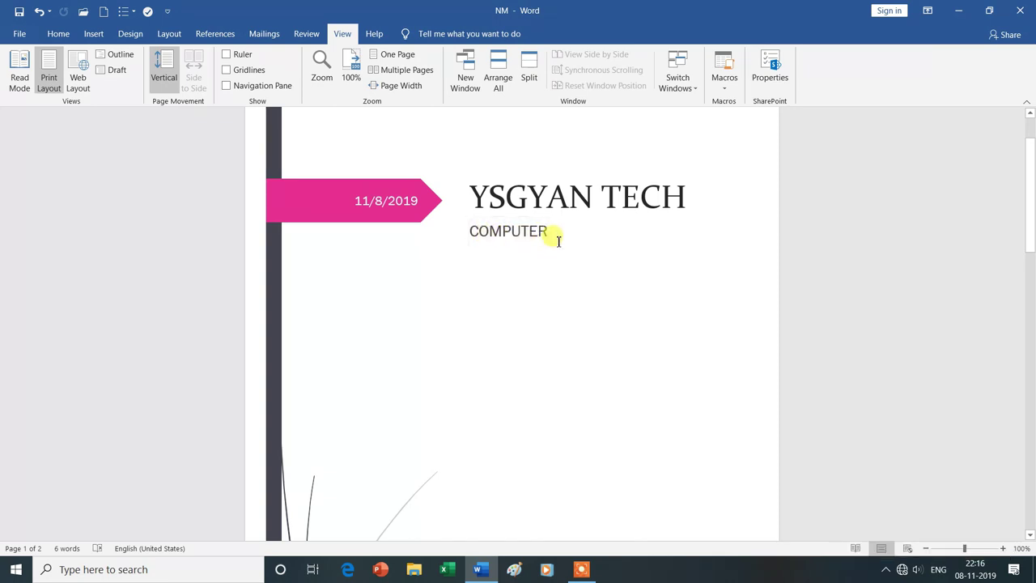
pyautogui.scroll(-5, 599, 363)
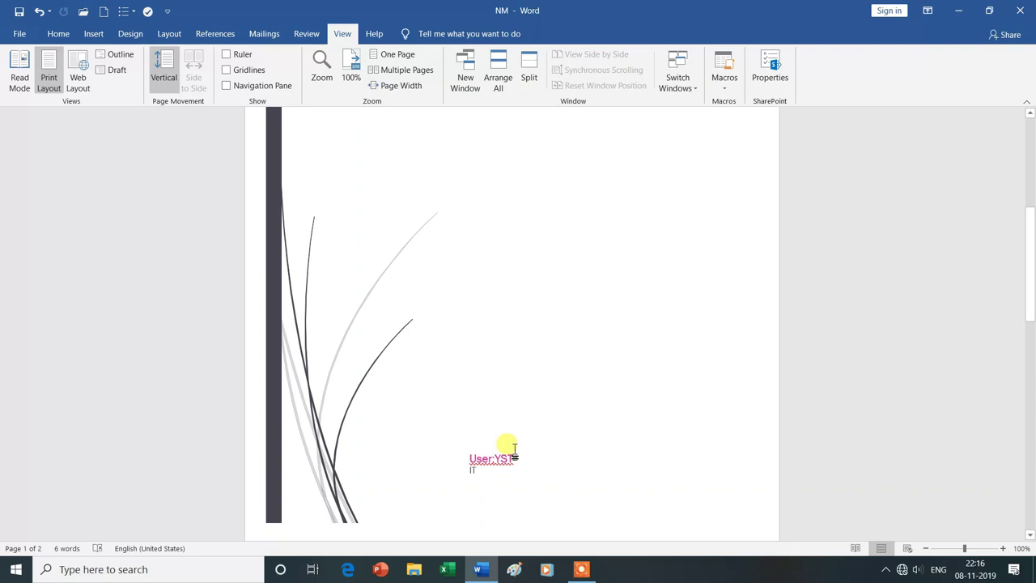
pyautogui.scroll(3, 522, 449)
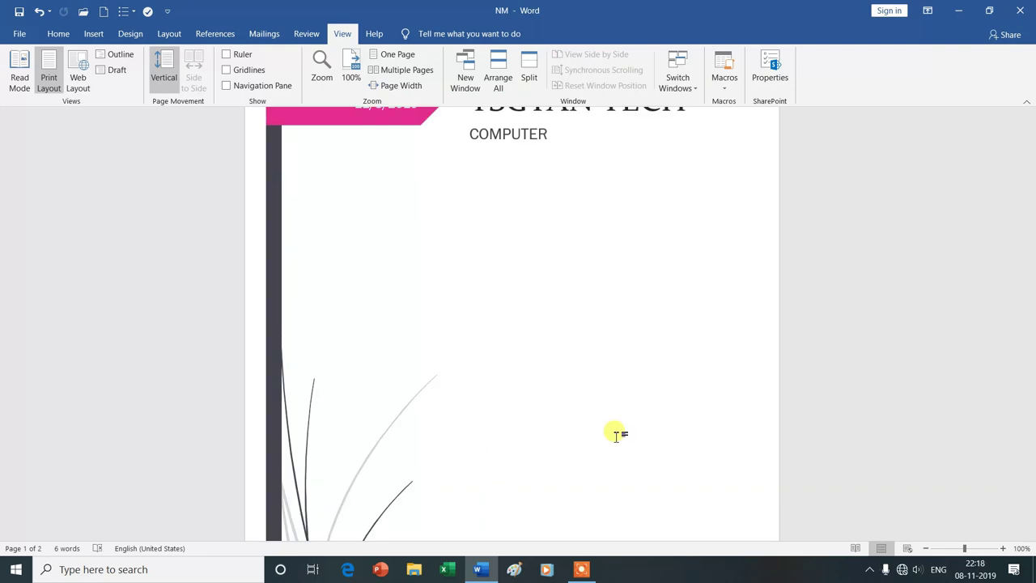